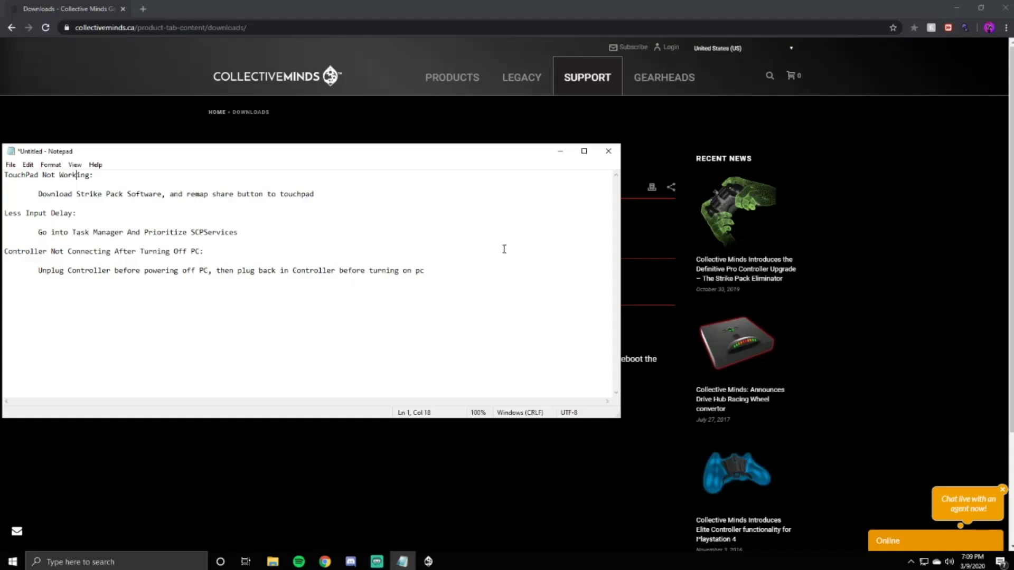
# - Read through the troubleshooting notes on unplugging the controller and Task Manager prioritising
pyautogui.click(434, 286)
pyautogui.moveTo(434, 285); pyautogui.dragTo(25, 176)
pyautogui.click(367, 217)
pyautogui.moveTo(487, 267); pyautogui.dragTo(112, 259)
pyautogui.click(255, 221)
pyautogui.moveTo(5, 232); pyautogui.dragTo(71, 232)
pyautogui.click(213, 232)
pyautogui.moveTo(265, 236); pyautogui.dragTo(30, 191)
pyautogui.click(48, 208)
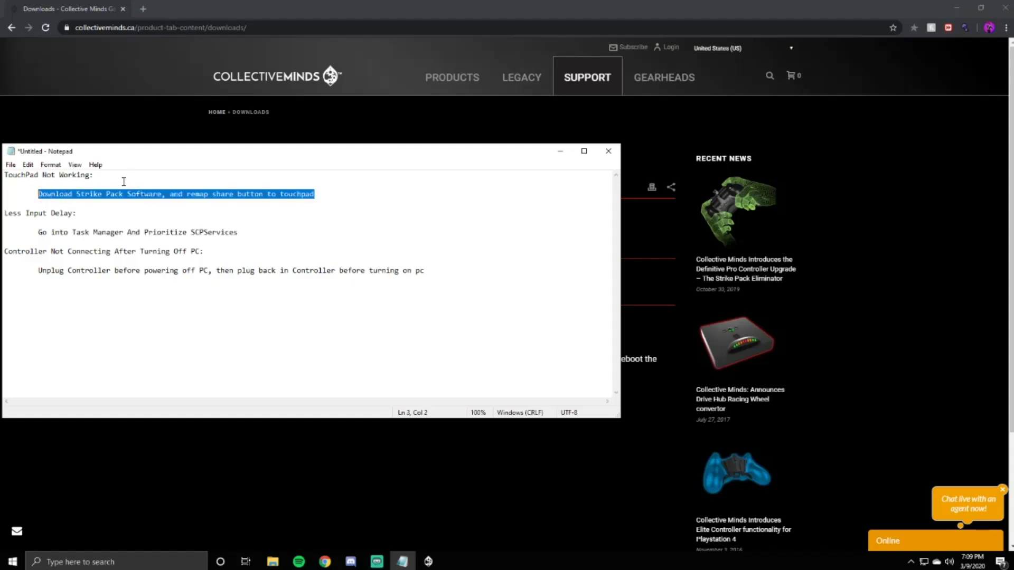
# - Review the TouchPad Not Working note about remapping Share to touchpad via Strike Pack
pyautogui.moveTo(6, 174); pyautogui.dragTo(103, 178)
pyautogui.click(107, 178)
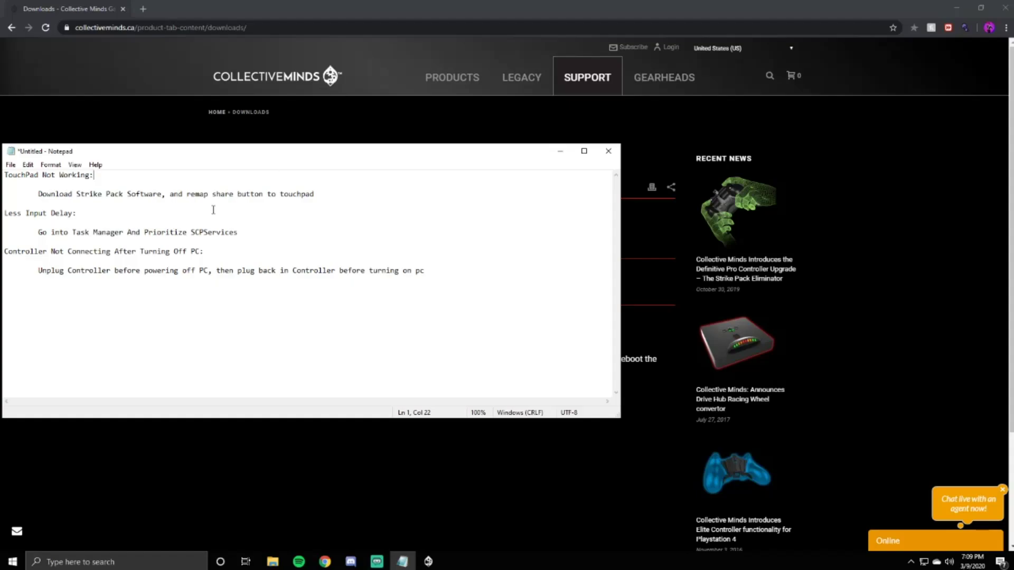
pyautogui.moveTo(37, 194); pyautogui.dragTo(161, 195)
pyautogui.moveTo(315, 194); pyautogui.dragTo(199, 194)
pyautogui.click(315, 194)
# - Minimize the notes, reload Support > Downloads on Collective Minds, and launch Mod Central
pyautogui.click(561, 152)
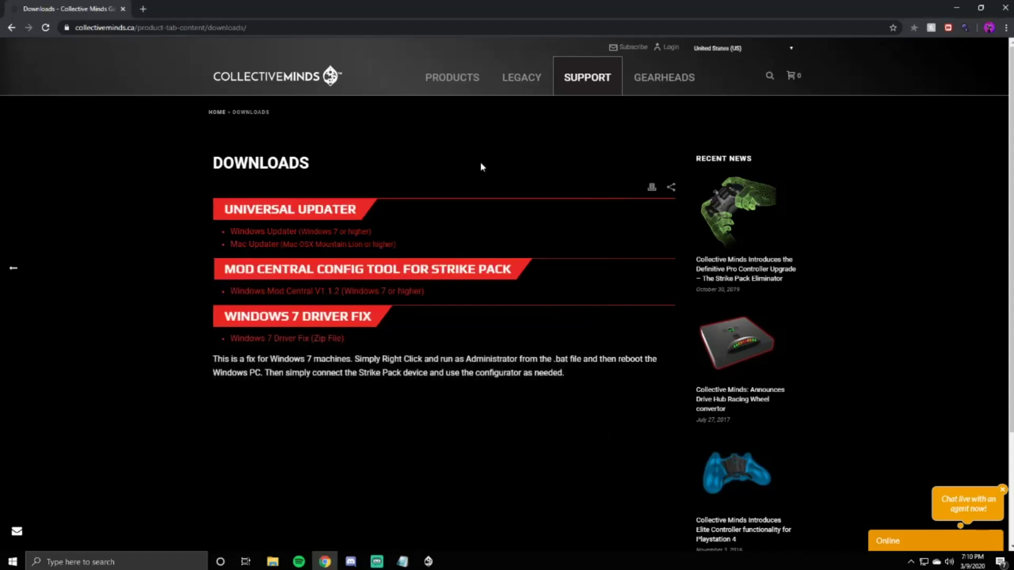
pyautogui.moveTo(450, 85)
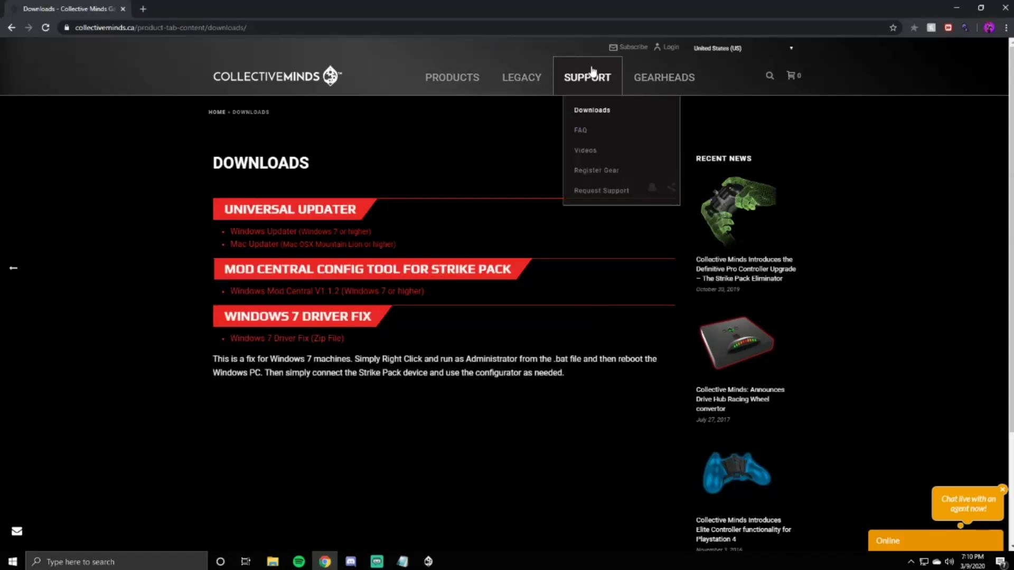
pyautogui.click(593, 74)
pyautogui.click(595, 112)
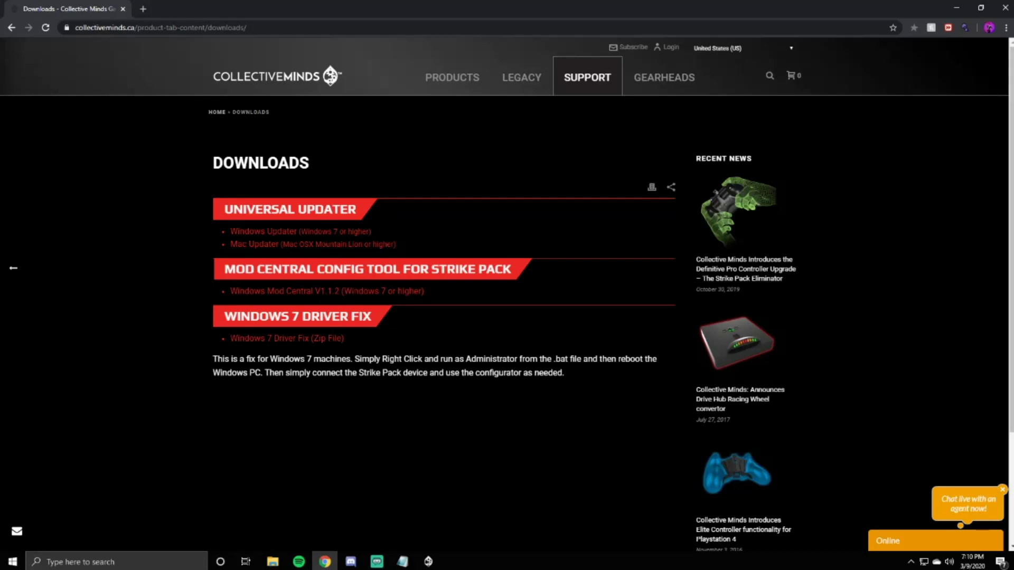
pyautogui.click(429, 562)
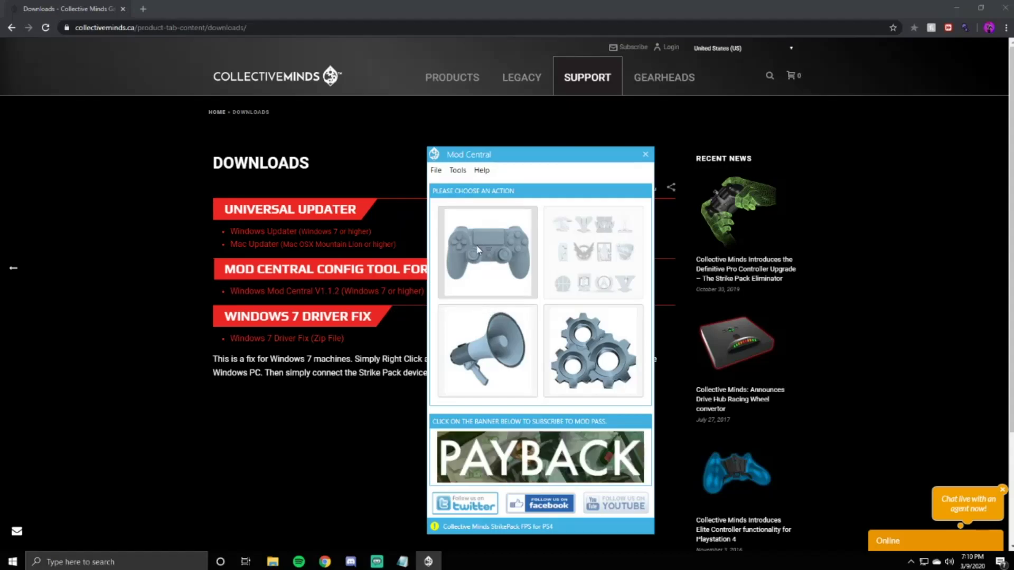
# - In the controller remapper, swap Share and touchpad (TOUCH/SHARE) and save to the Strike Pack
pyautogui.click(487, 253)
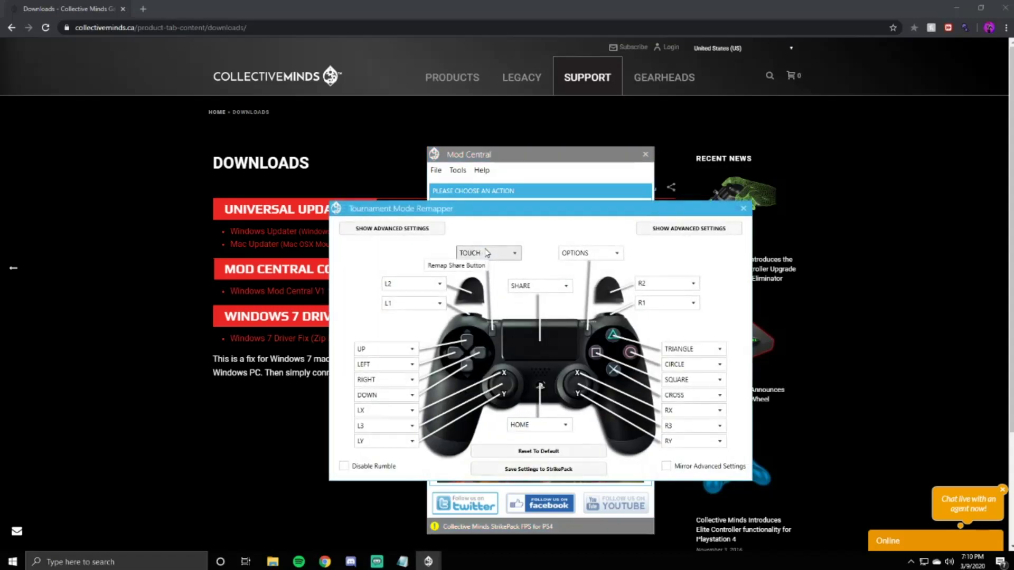
pyautogui.click(539, 285)
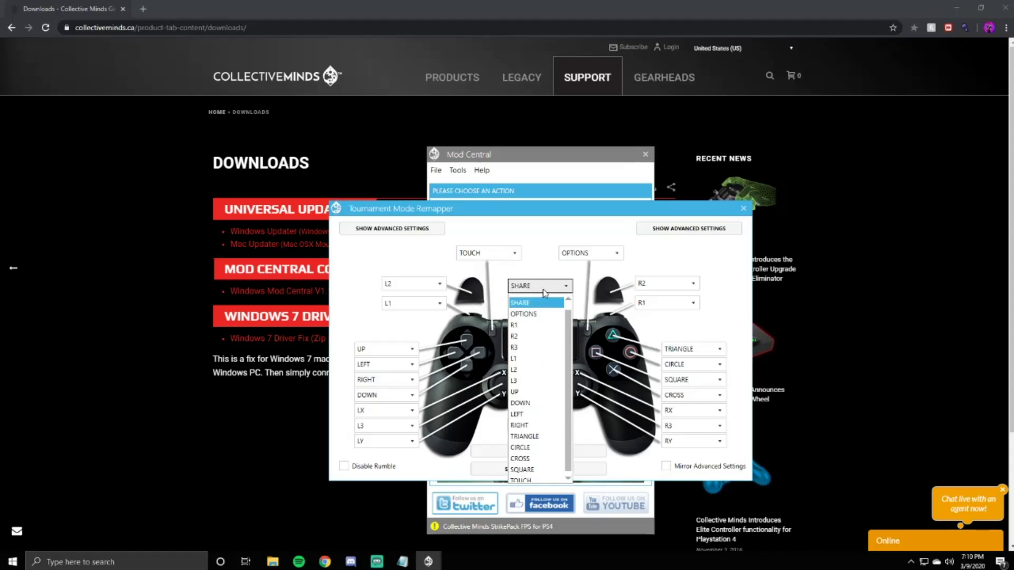
pyautogui.scroll(-2, 536, 423)
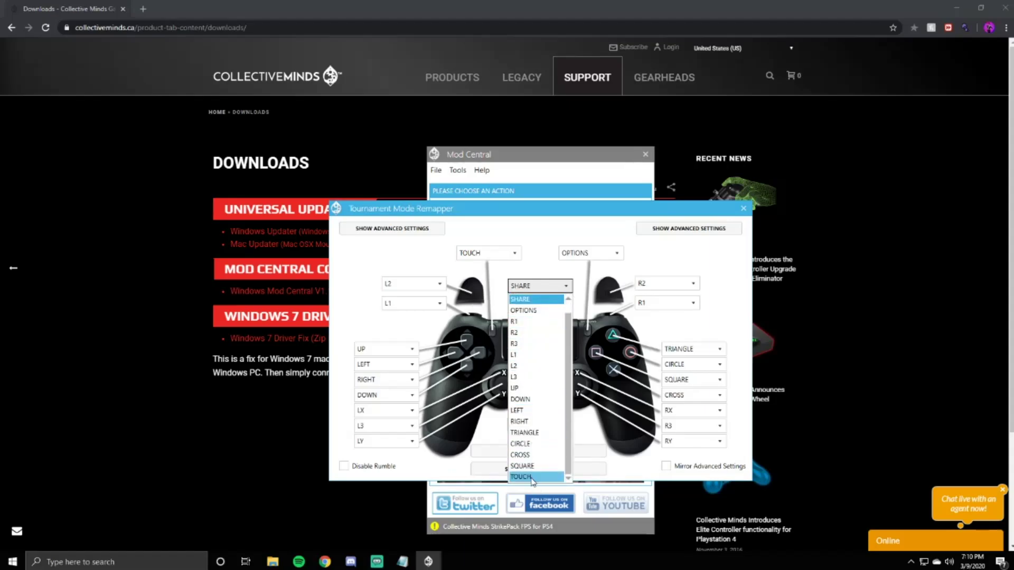
pyautogui.click(536, 478)
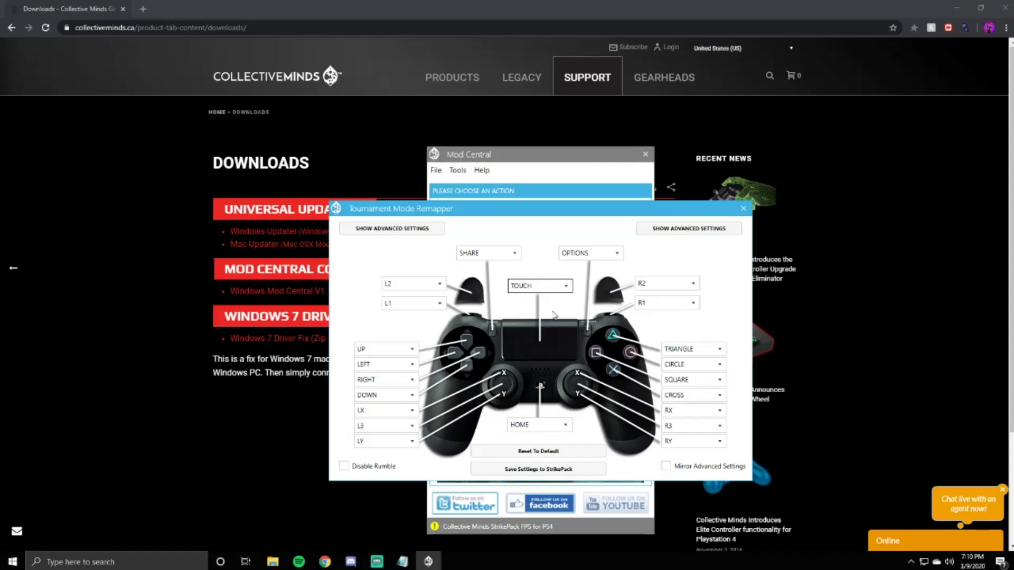
pyautogui.click(548, 289)
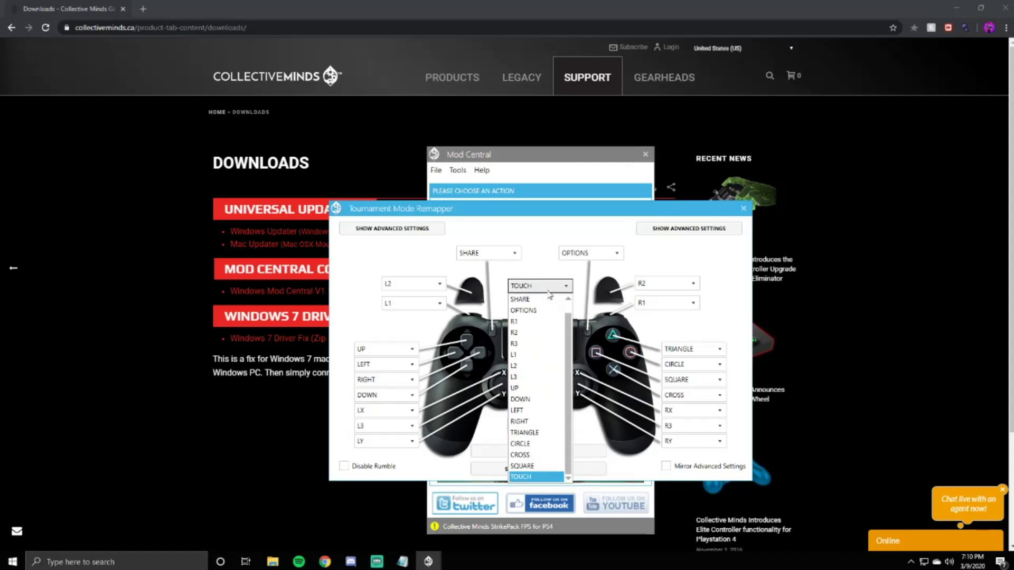
pyautogui.click(540, 299)
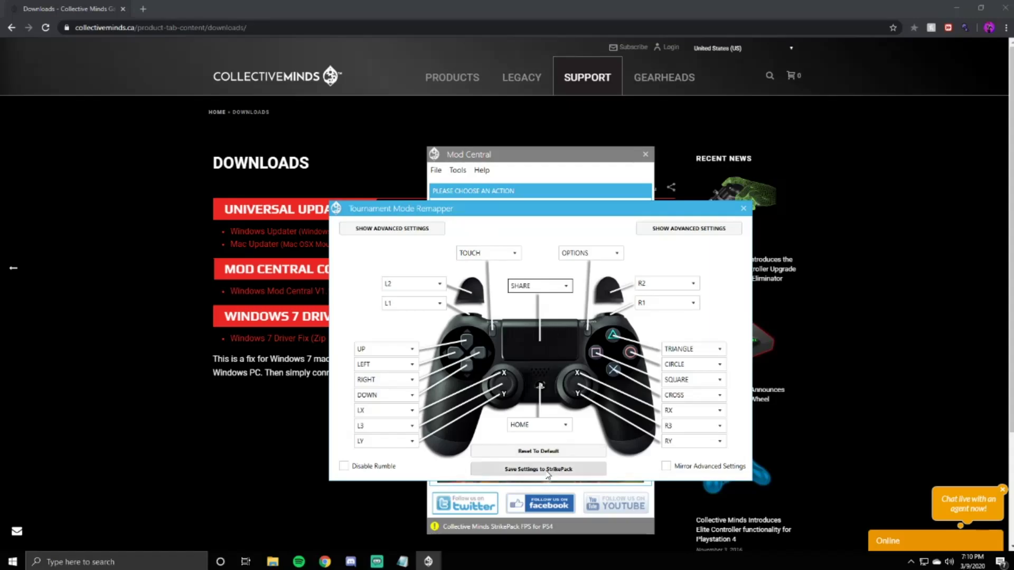
pyautogui.click(548, 472)
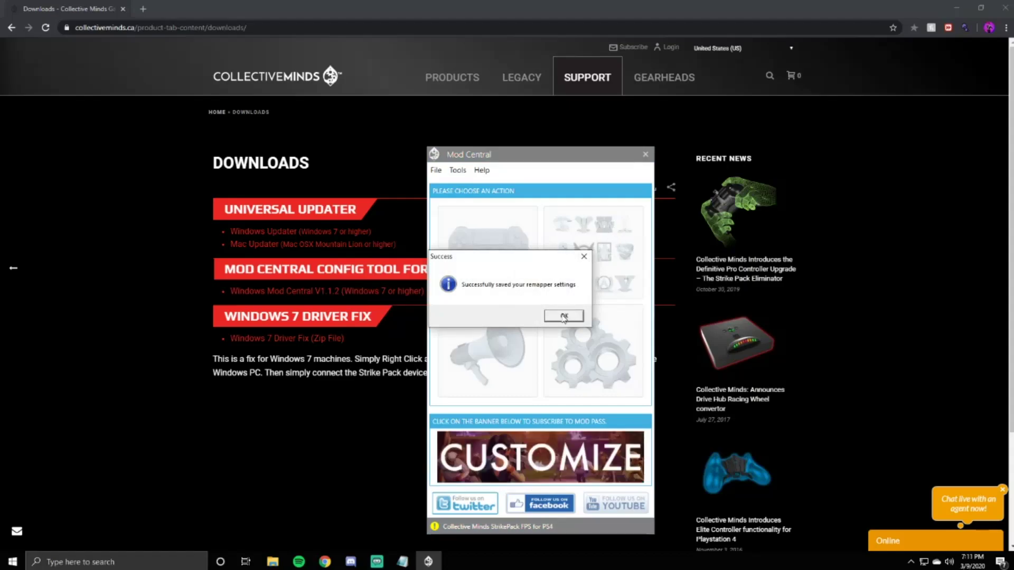
pyautogui.click(564, 316)
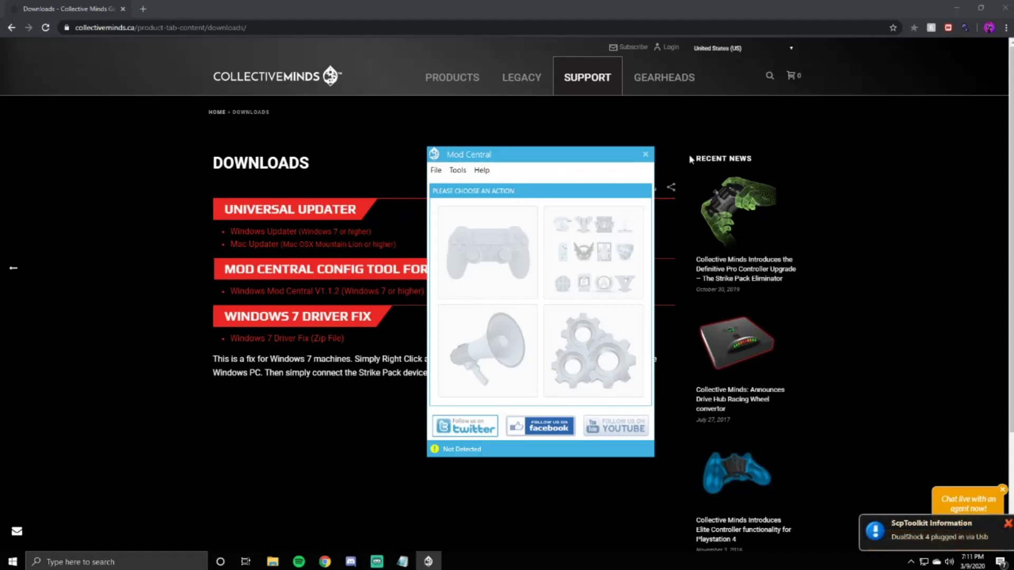
# - Close Mod Central, minimize the browser, then minimize the troubleshooting notes too
pyautogui.click(646, 155)
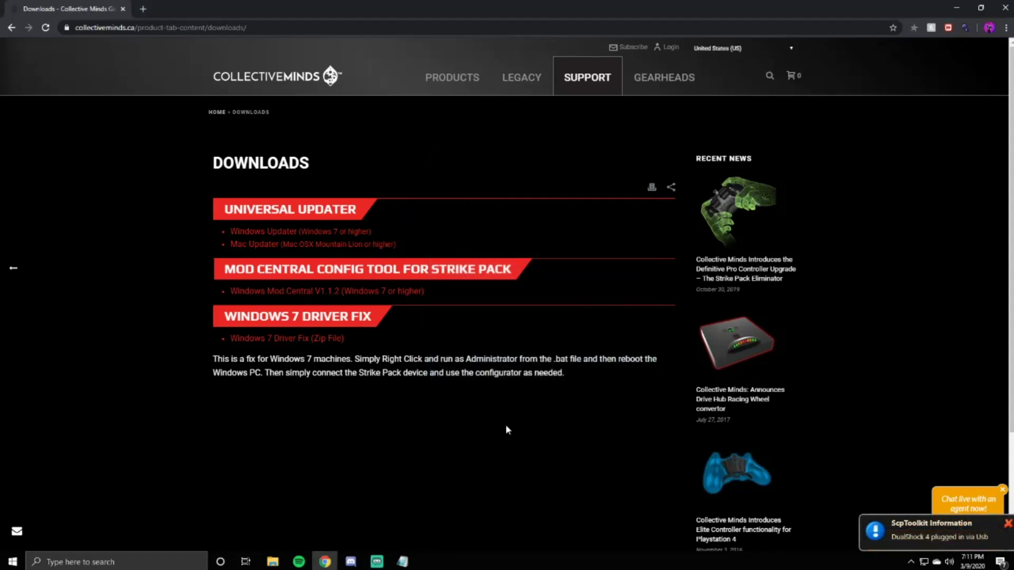
pyautogui.click(956, 6)
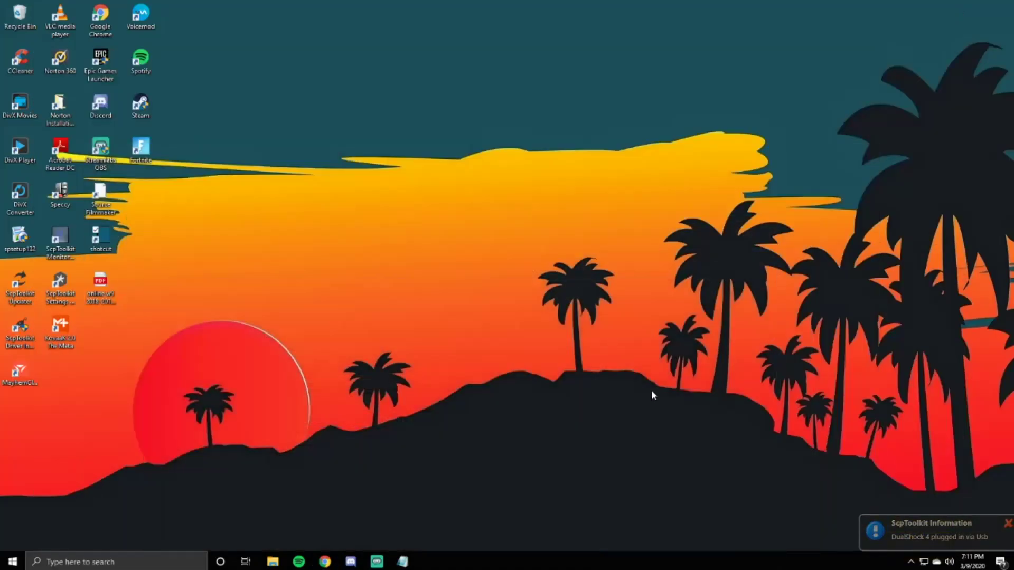
pyautogui.click(402, 561)
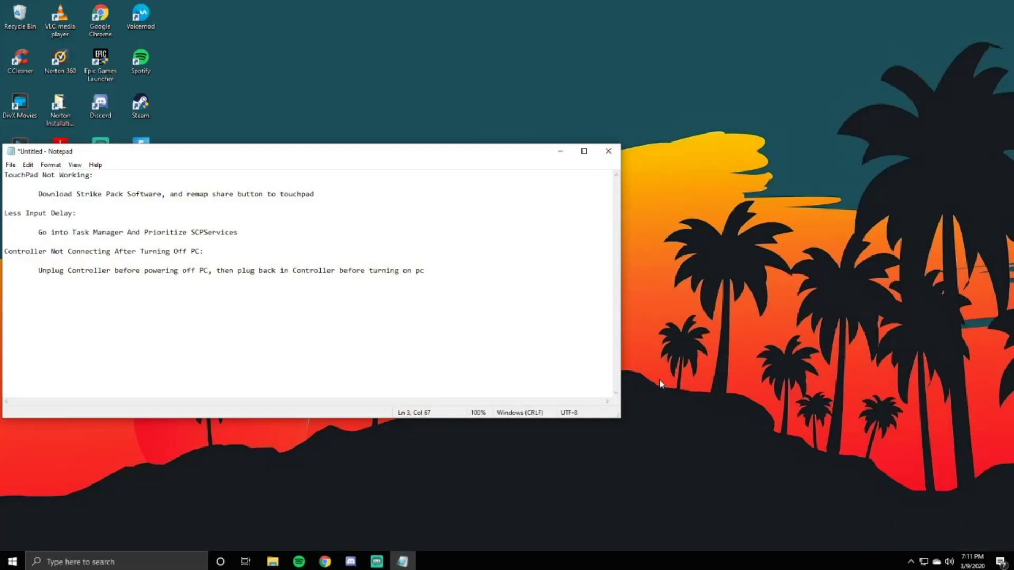
pyautogui.click(561, 152)
# - Open Task Manager in its Details view and scroll to ScpService.exe
pyautogui.rightClick(972, 561)
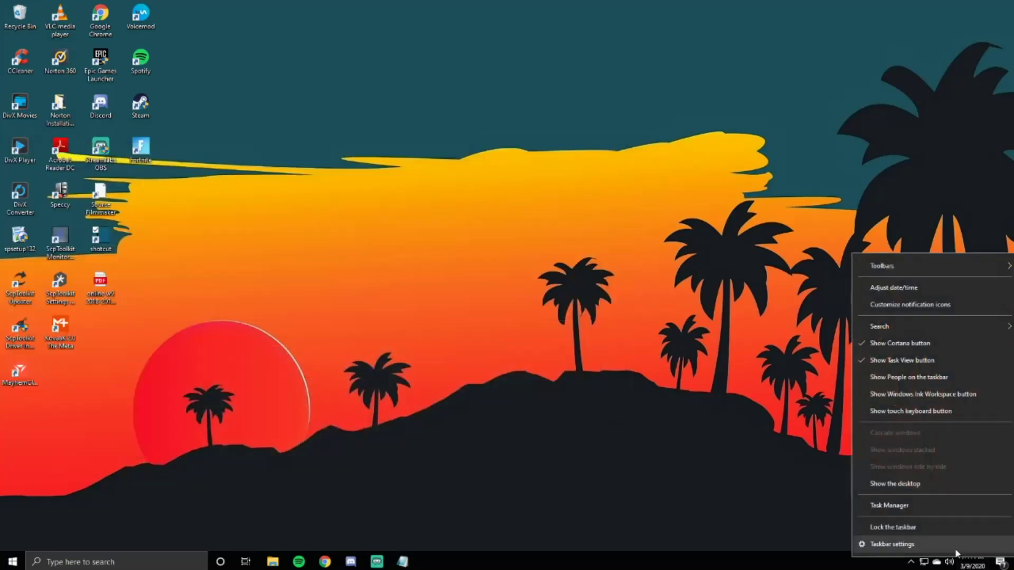
pyautogui.click(912, 505)
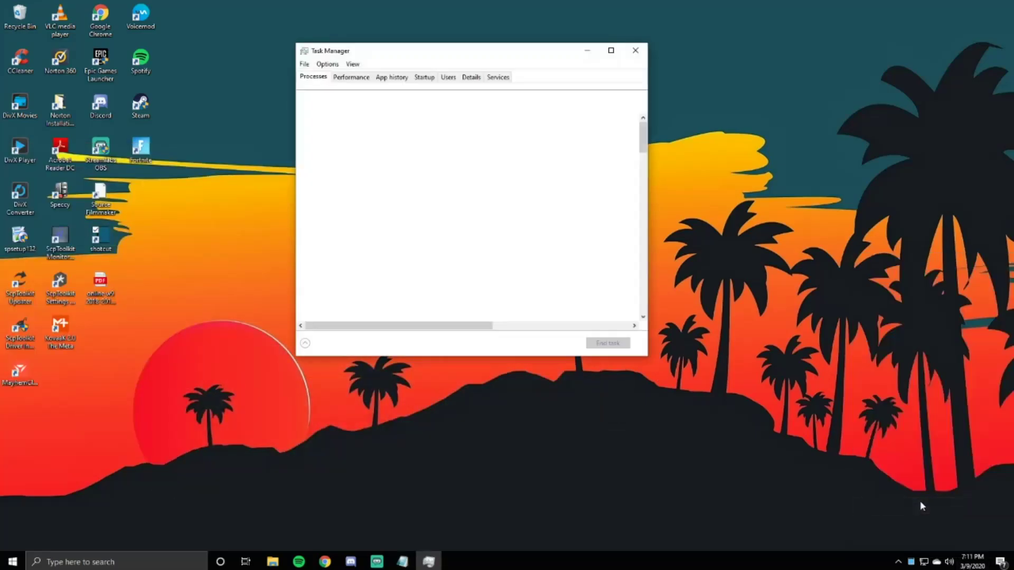
pyautogui.click(498, 77)
pyautogui.click(471, 78)
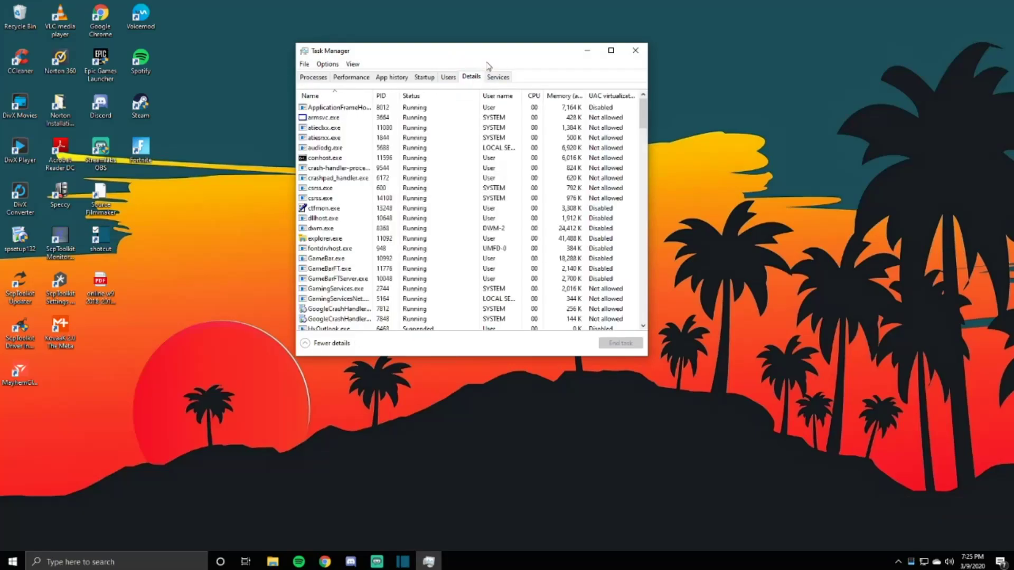
pyautogui.scroll(-15, 364, 218)
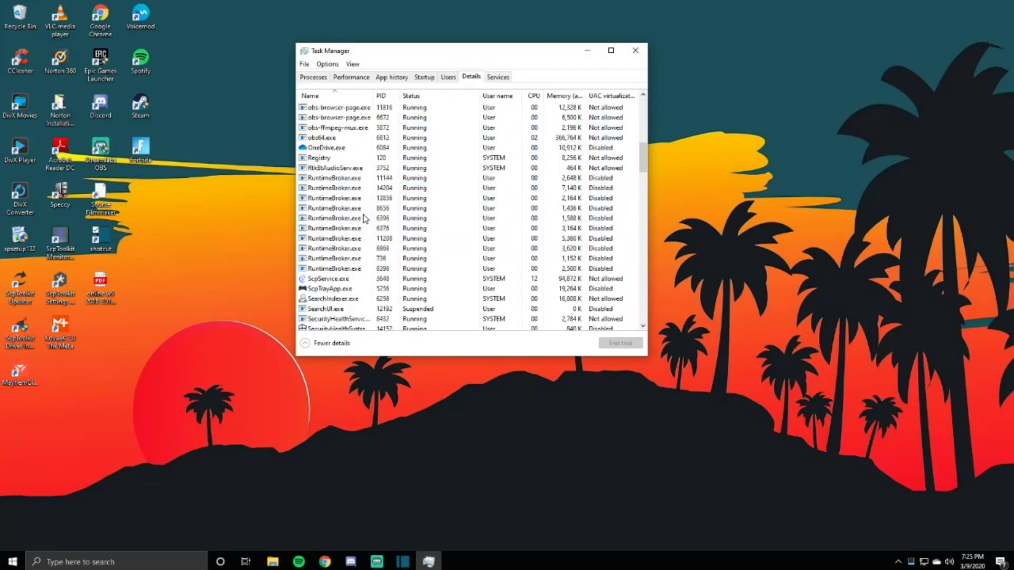
pyautogui.scroll(-2, 365, 218)
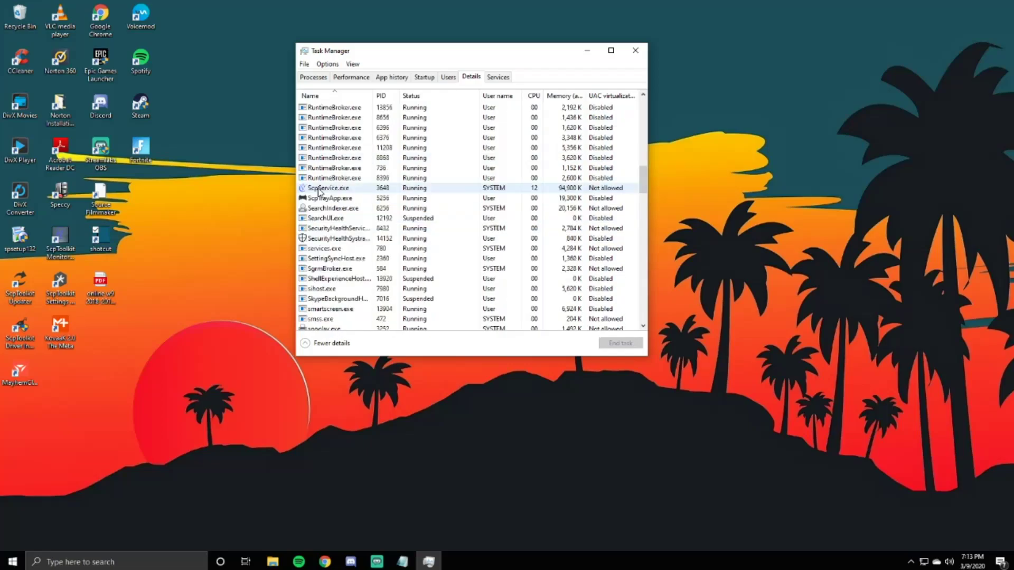
# - Set ScpService.exe to High priority and confirm the change
pyautogui.rightClick(319, 192)
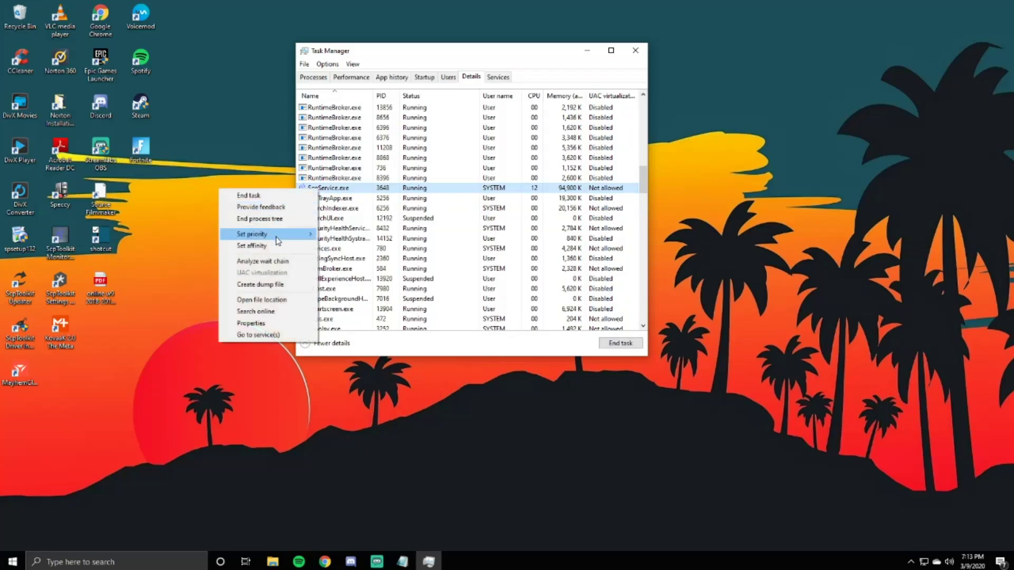
pyautogui.moveTo(279, 236)
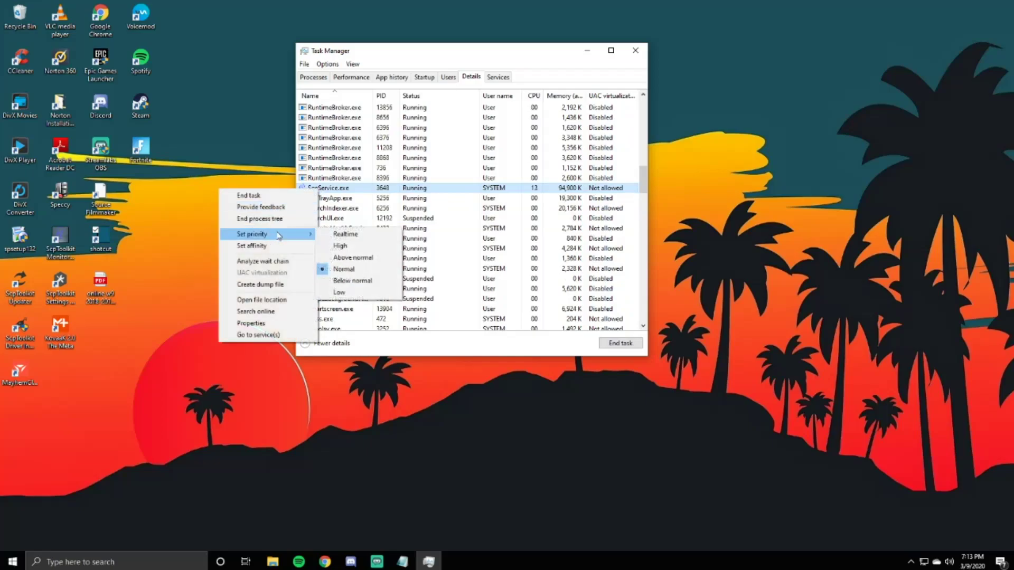
pyautogui.click(378, 246)
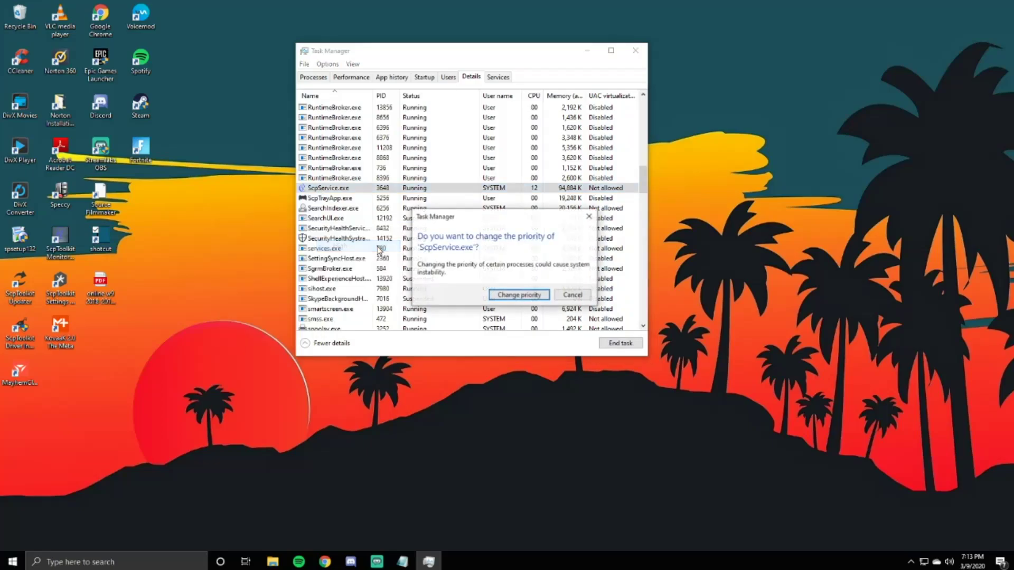
pyautogui.click(525, 299)
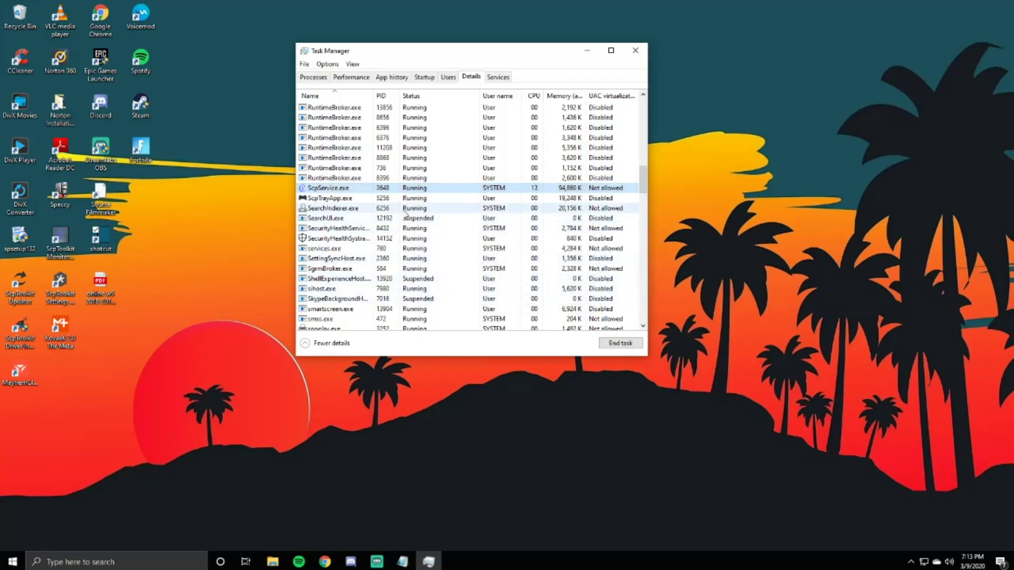
# - Recheck ScpService.exe's options without changes, then close Task Manager
pyautogui.rightClick(368, 189)
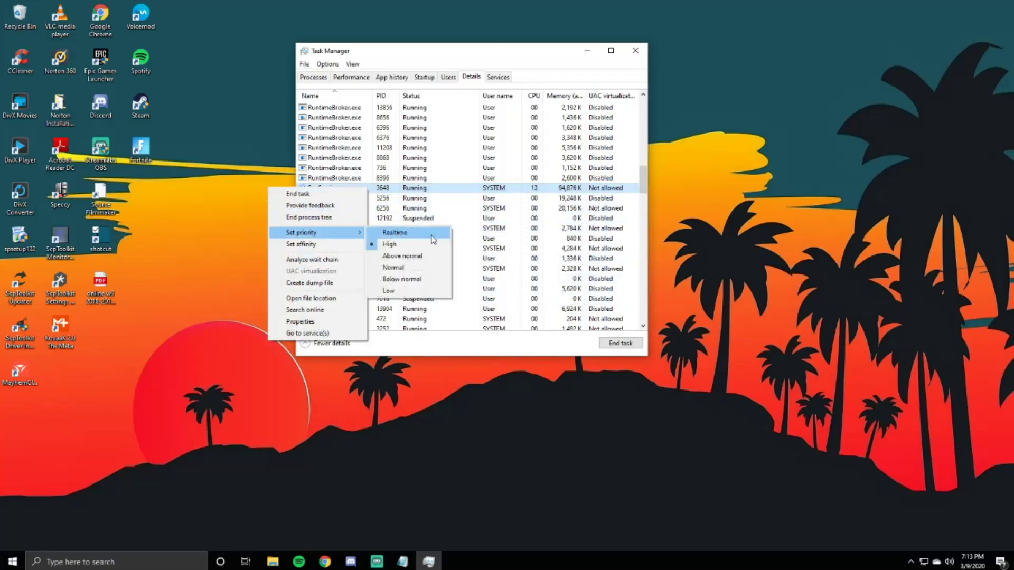
pyautogui.click(563, 342)
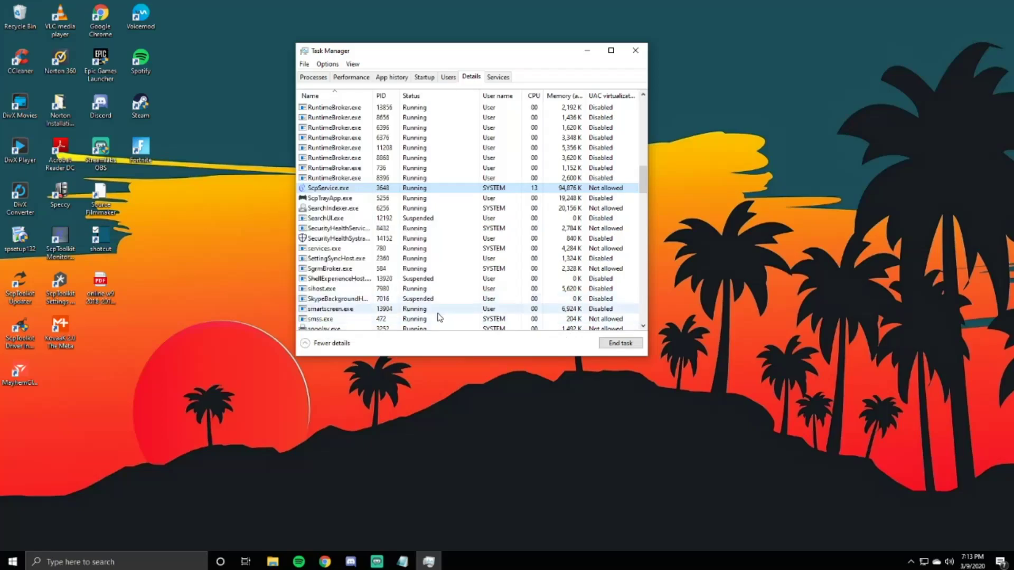
pyautogui.click(639, 50)
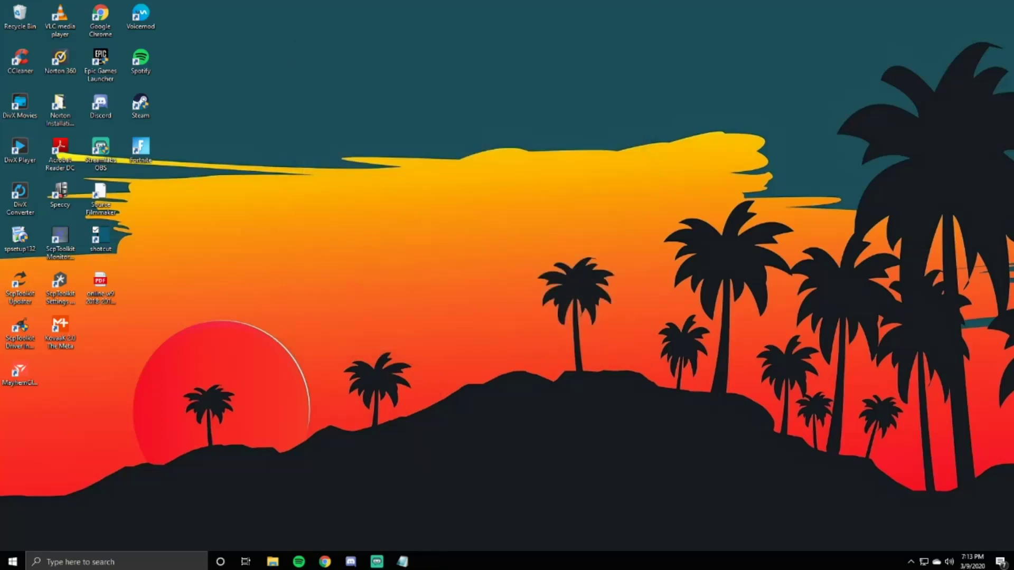
pyautogui.click(402, 561)
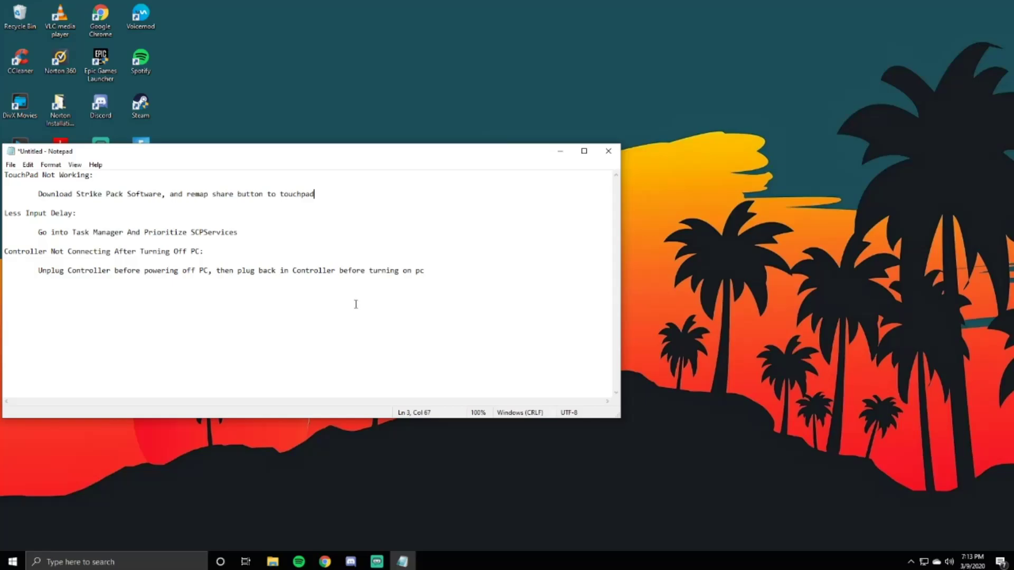
pyautogui.click(560, 151)
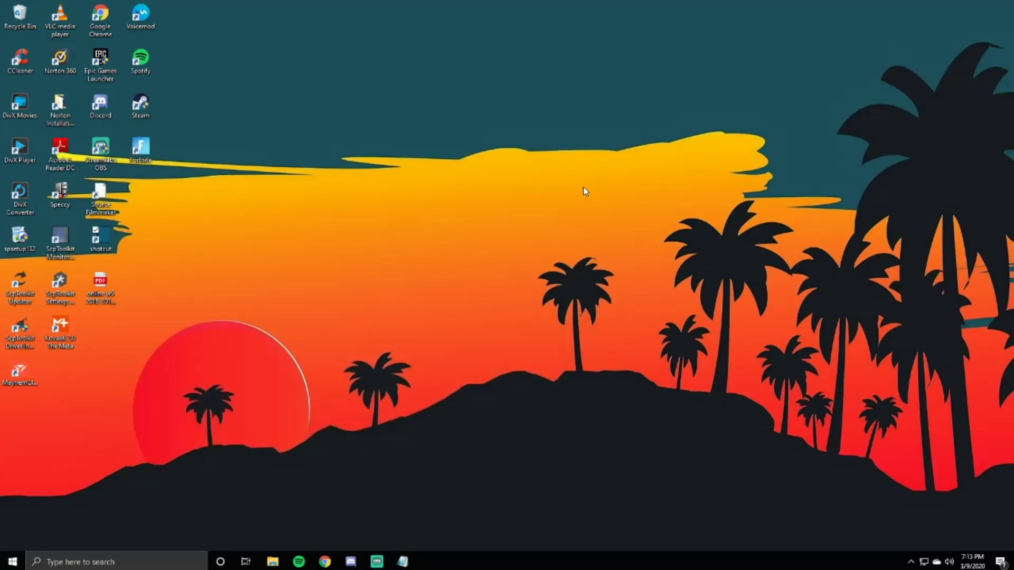
pyautogui.press('super')
pyautogui.click(607, 415)
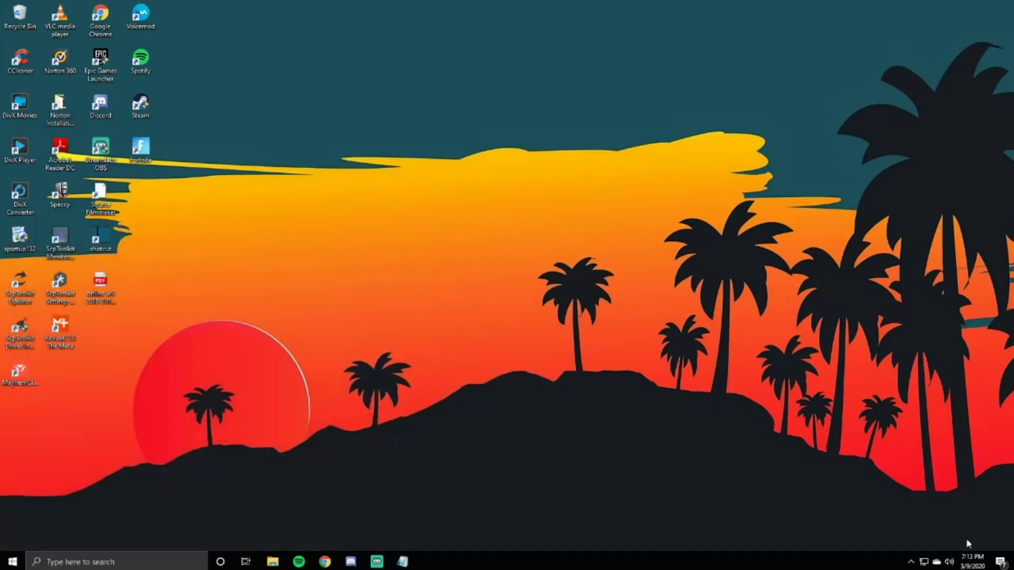